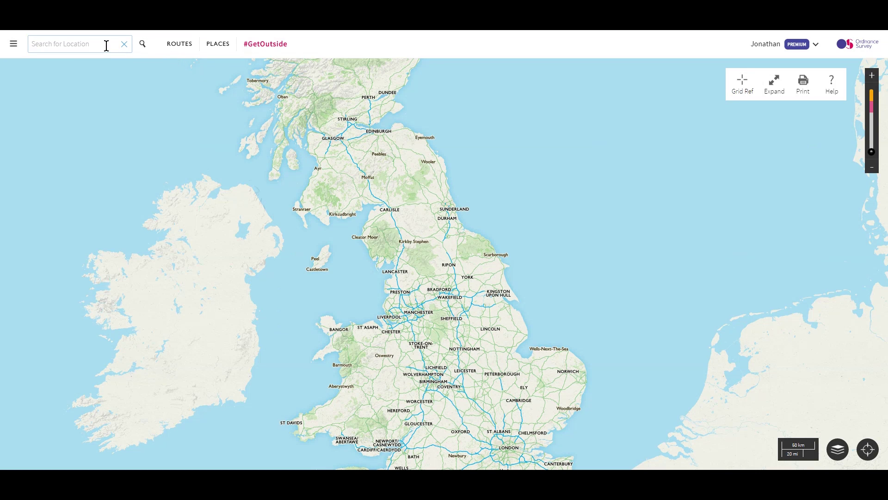
- Search for High Wray, Cumbria, remove the dropped pin, and zoom in on the area
type("high wray")
key("Return")
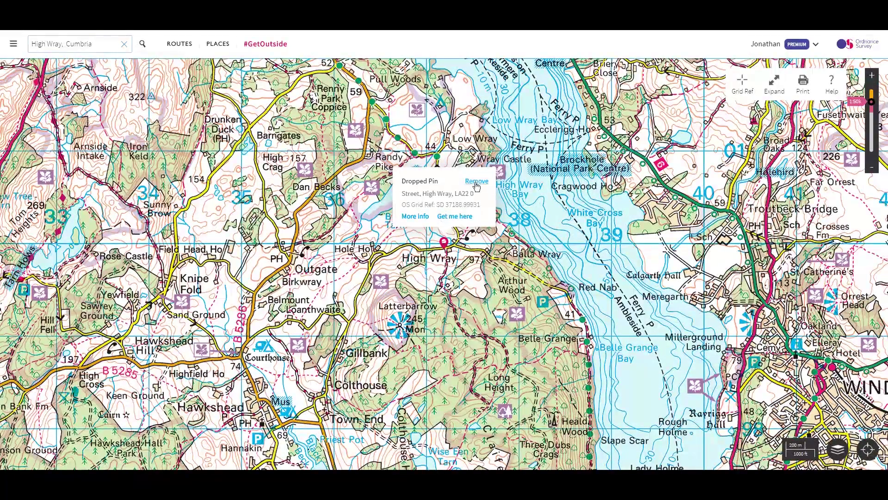
left_click(476, 181)
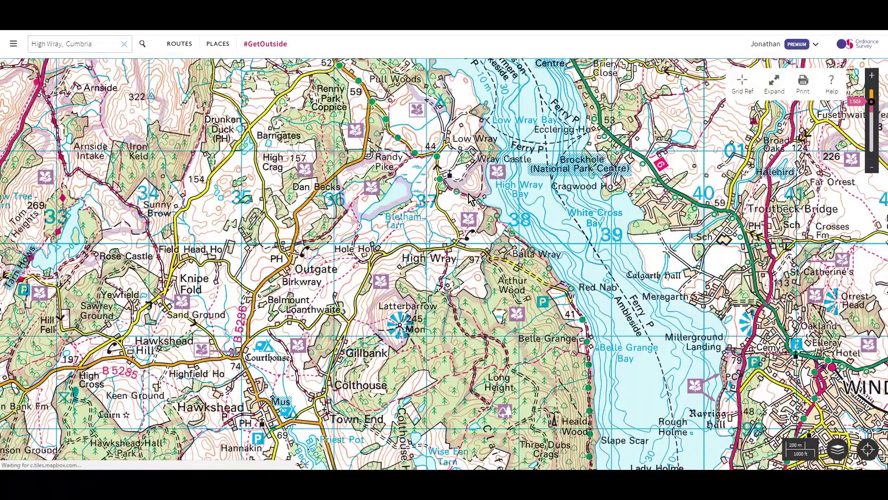
scroll(453, 250, "up", 2)
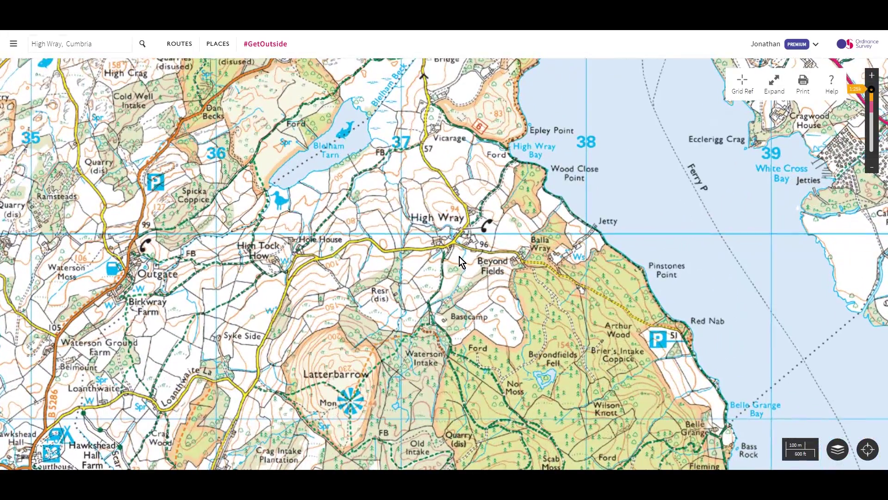
- Start a custom route on the High Wray road and plot it south past Basecamp
left_click(183, 50)
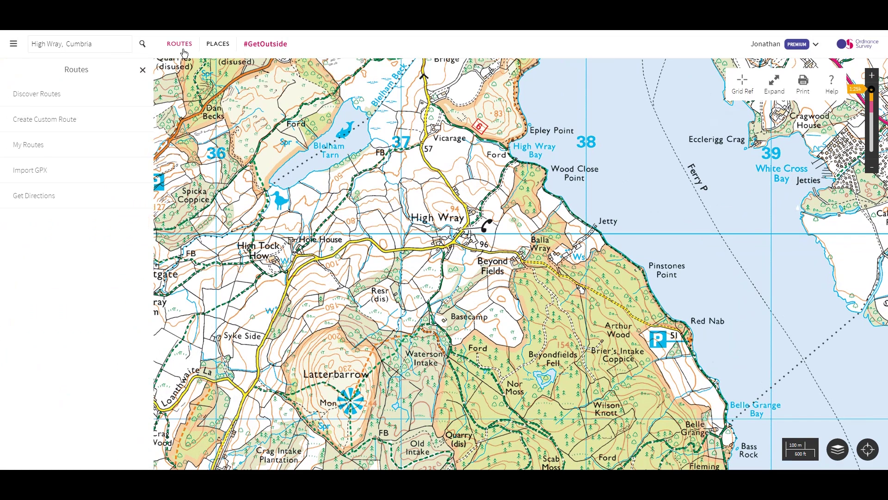
left_click(55, 118)
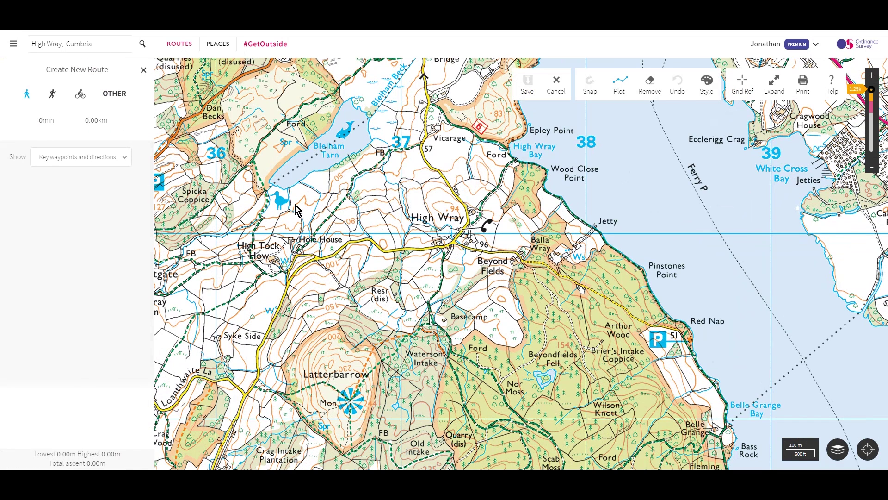
left_click(440, 247)
left_click(442, 273)
left_click(439, 291)
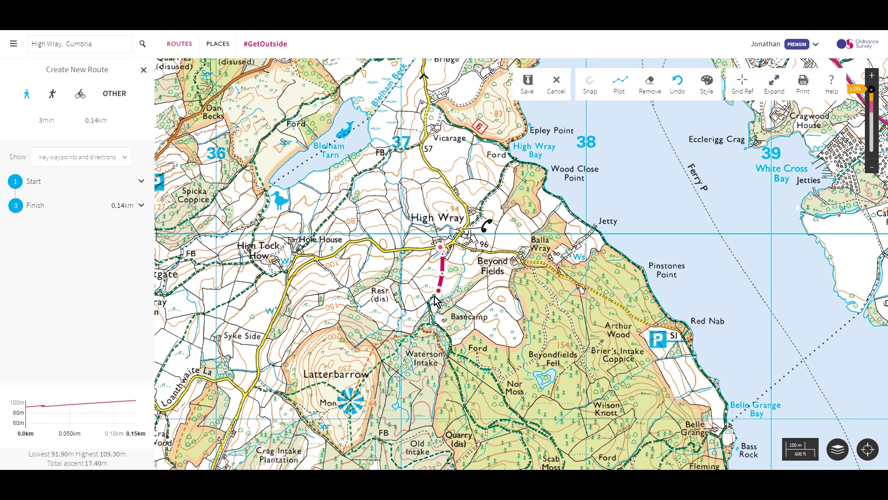
left_click(429, 300)
left_click(435, 322)
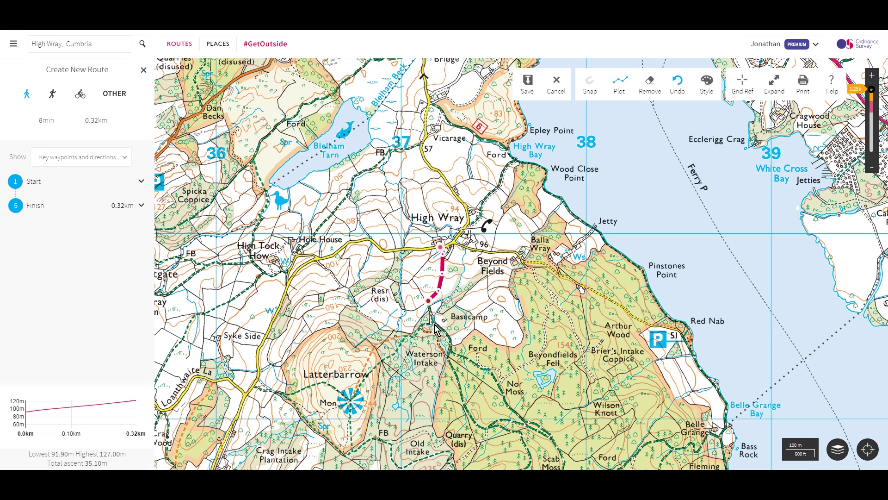
left_click(445, 331)
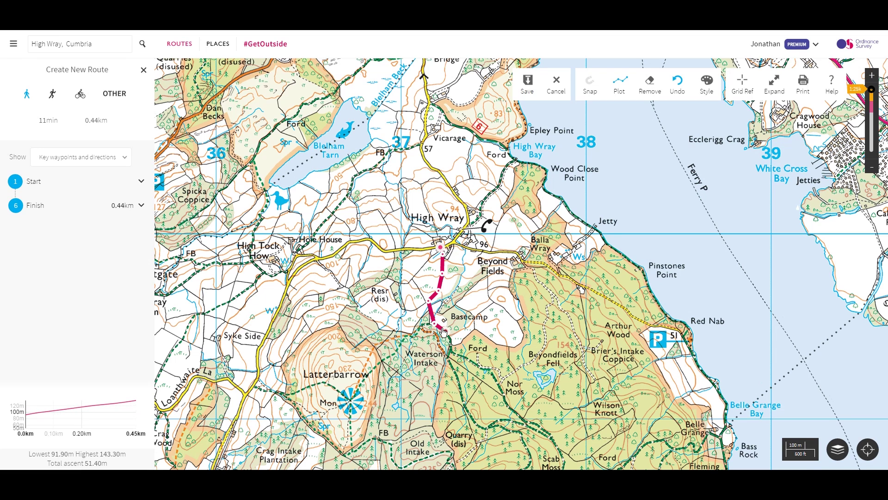
- Extend the route via Waterson Intake and Ford to Nor Moss, reaching 1.04 km
left_click(450, 343)
left_click(452, 351)
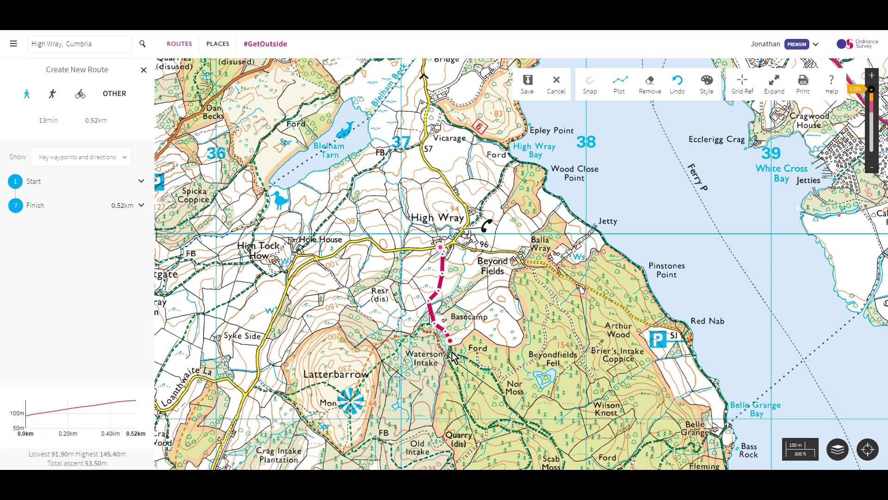
left_click(470, 362)
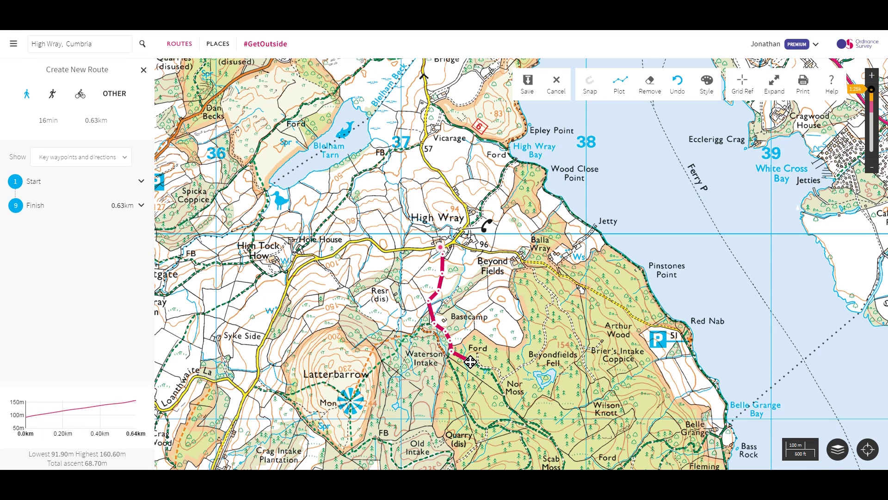
left_click(482, 368)
left_click(491, 371)
left_click(494, 374)
left_click_drag(494, 374, 426, 252)
left_click(437, 275)
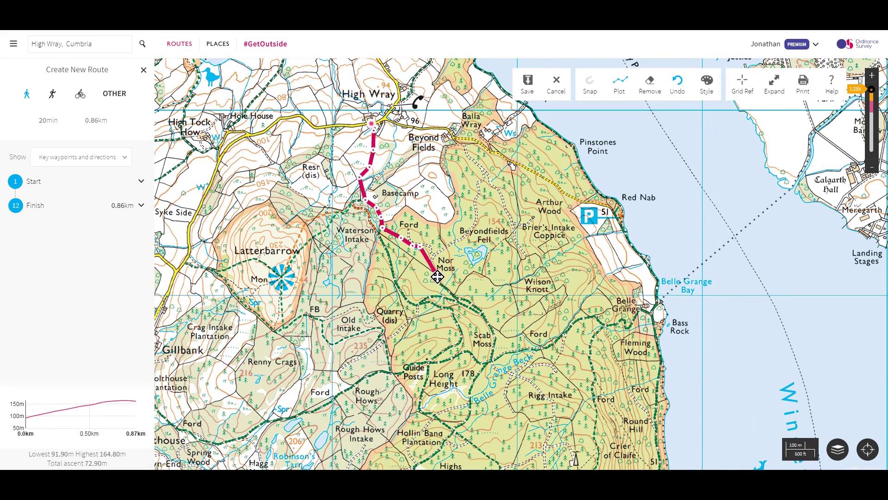
left_click(454, 295)
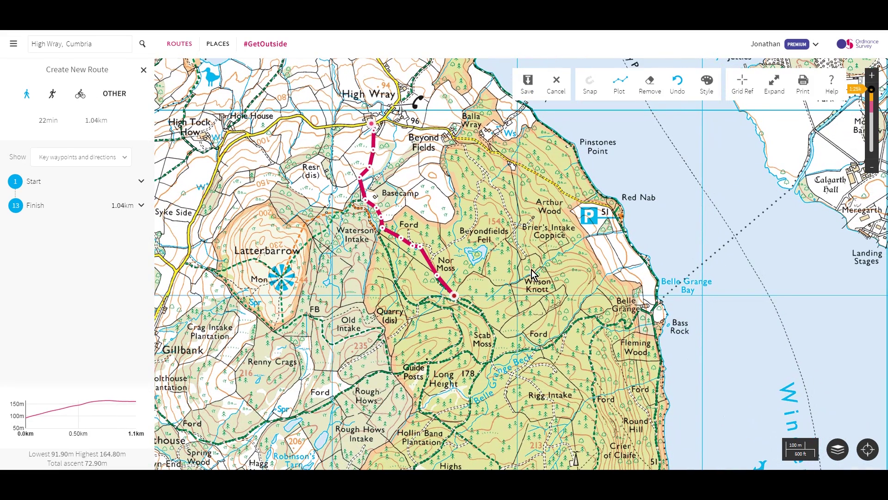
- Undo a stray leg to Wilson Knott, extend to Scab Moss, and bend the last leg along the track
left_click(556, 262)
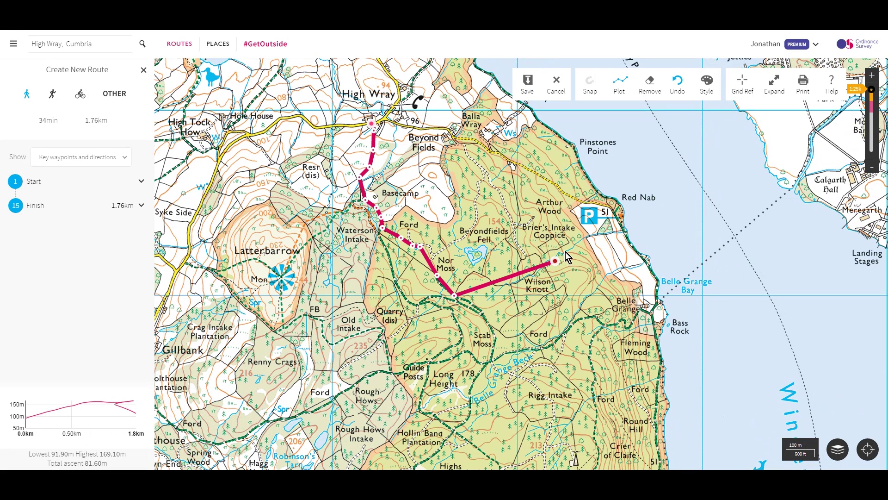
left_click(675, 93)
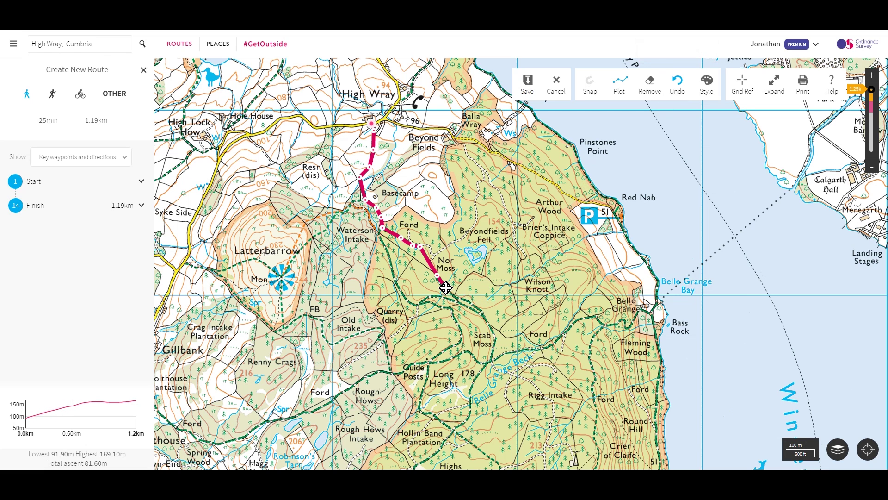
left_click(488, 358)
left_click(489, 358)
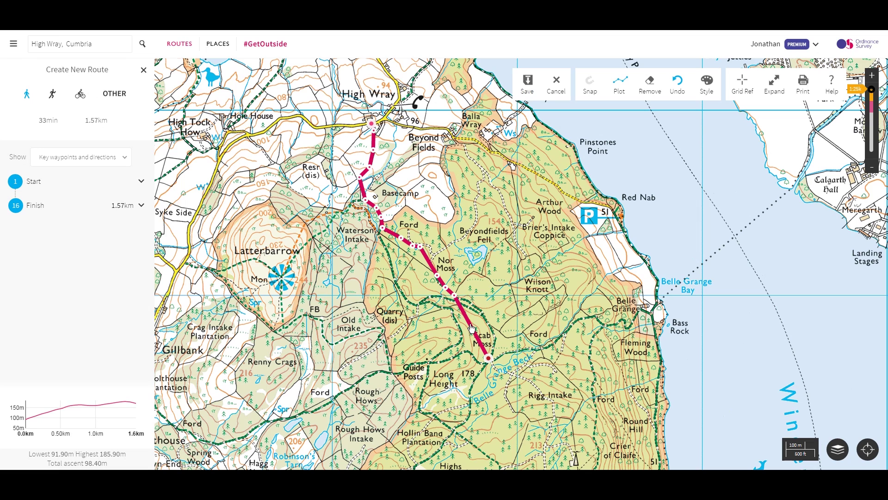
left_click_drag(471, 328, 493, 339)
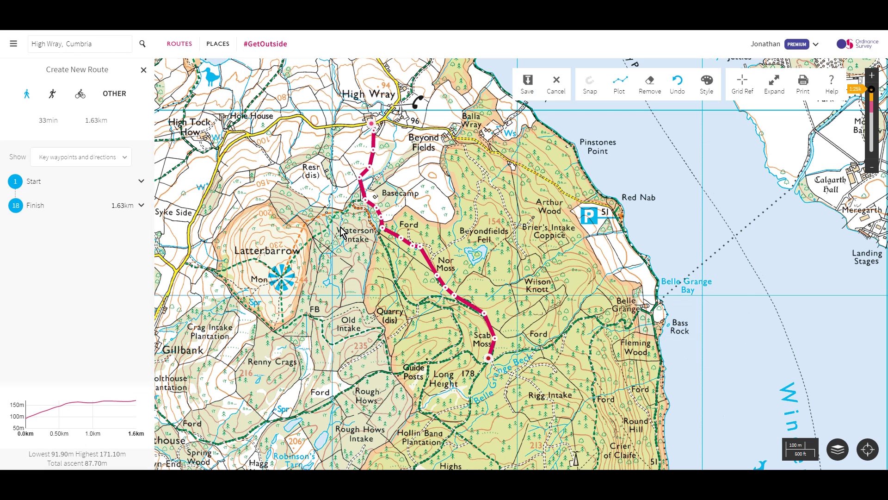
- Retitle Waypoint 9 at the woodland edge as 'Enter woods' and close its popup
left_click(382, 228)
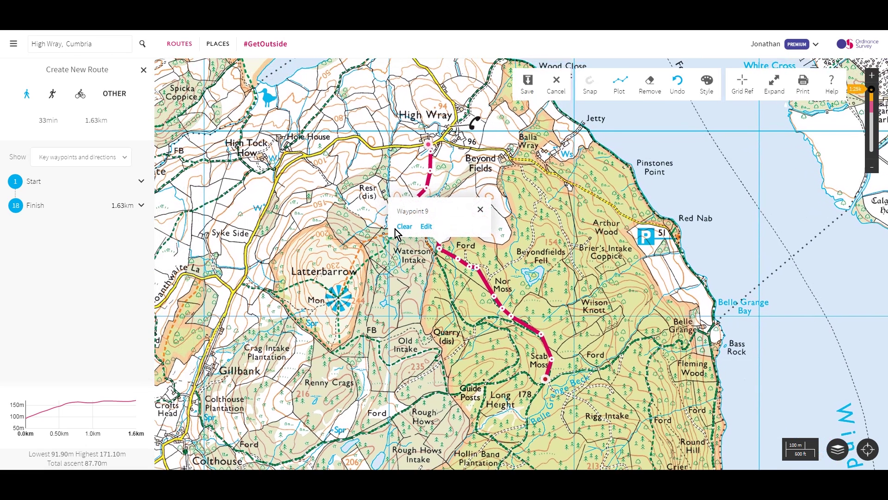
left_click(429, 229)
left_click_drag(442, 169, 387, 176)
type("Ent")
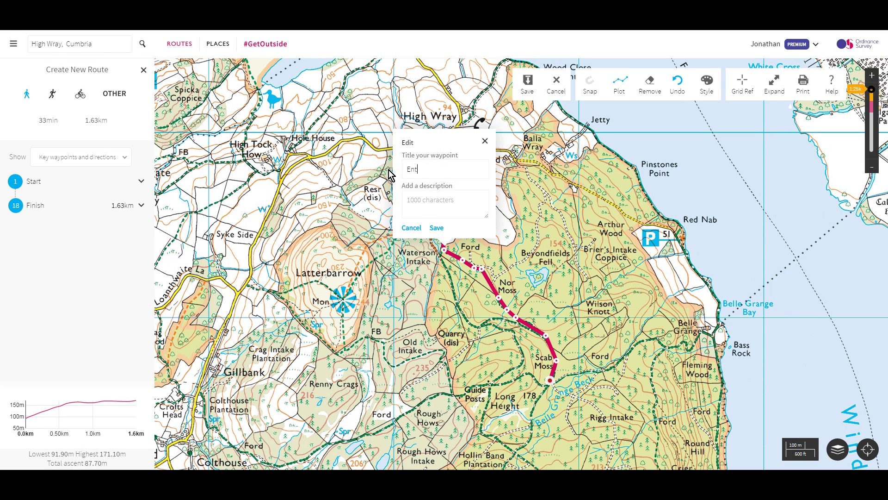
type("er woods")
left_click(436, 227)
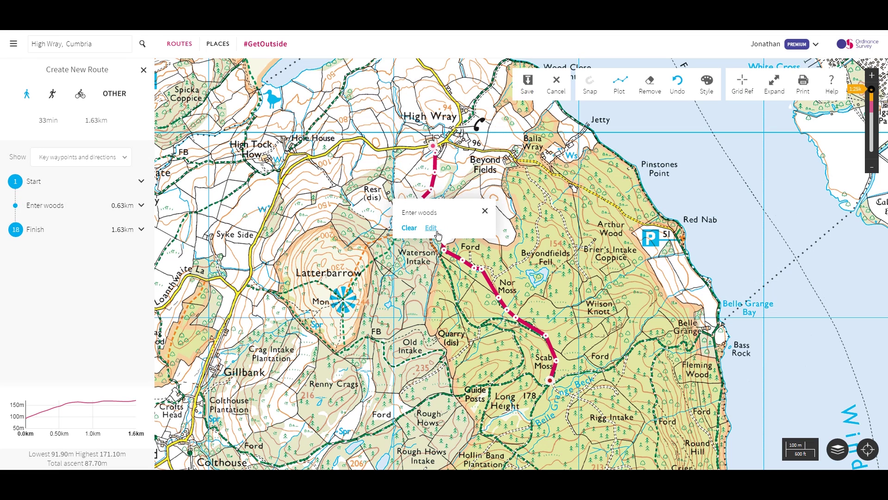
left_click(485, 213)
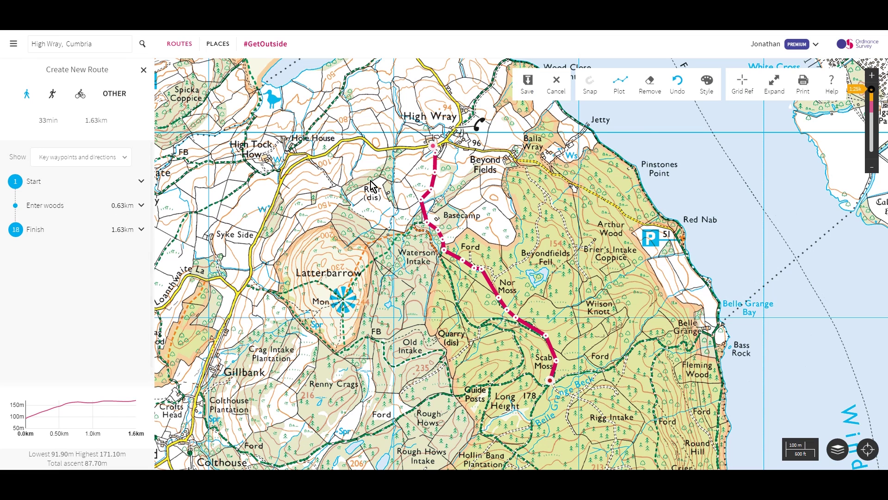
- Style the route as the thickest purple line at about 60% transparency, then begin saving it
left_click(708, 93)
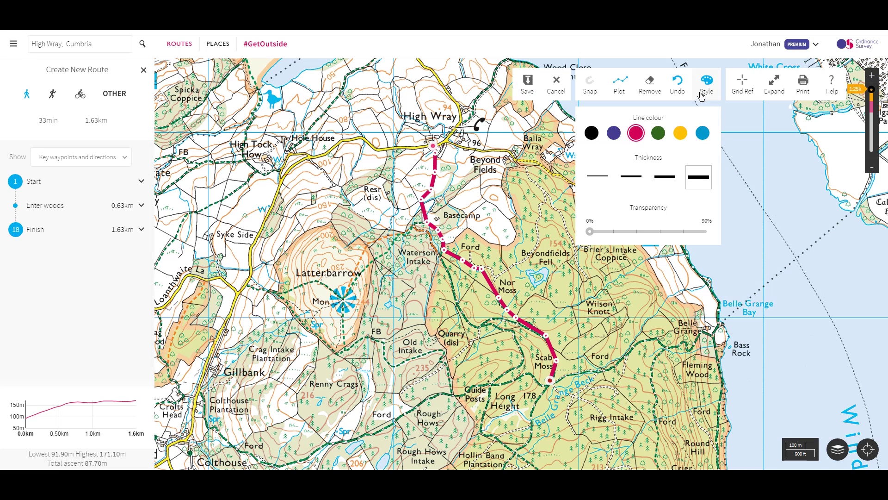
left_click(657, 134)
left_click(614, 134)
left_click(669, 182)
left_click(635, 184)
left_click(697, 180)
left_click(661, 232)
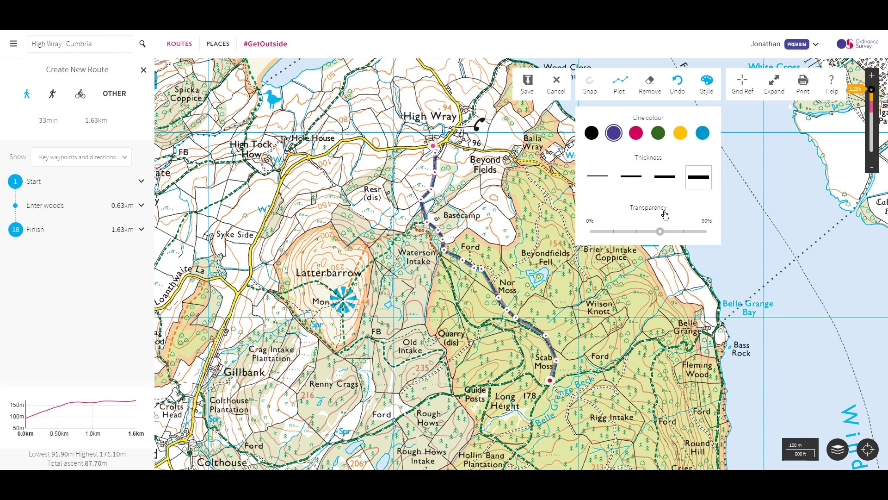
left_click(711, 90)
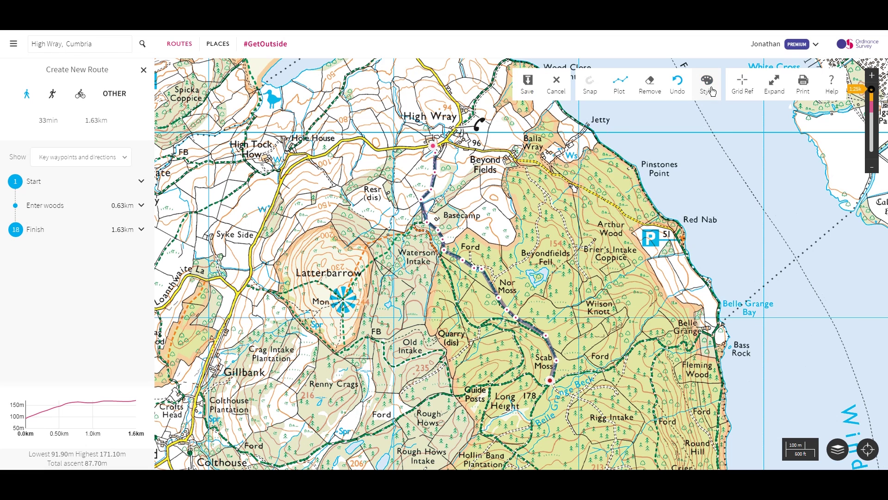
left_click(527, 90)
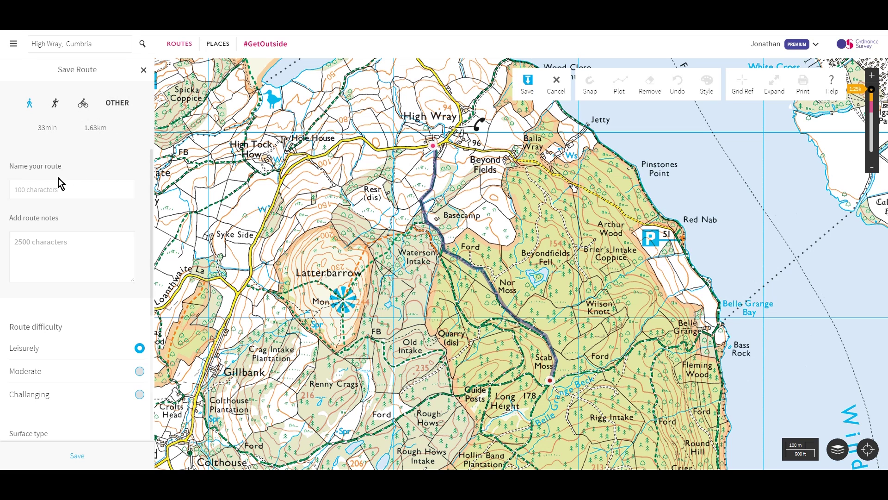
- Name the route 'Test' and add the note 'Notes'
type("Test")
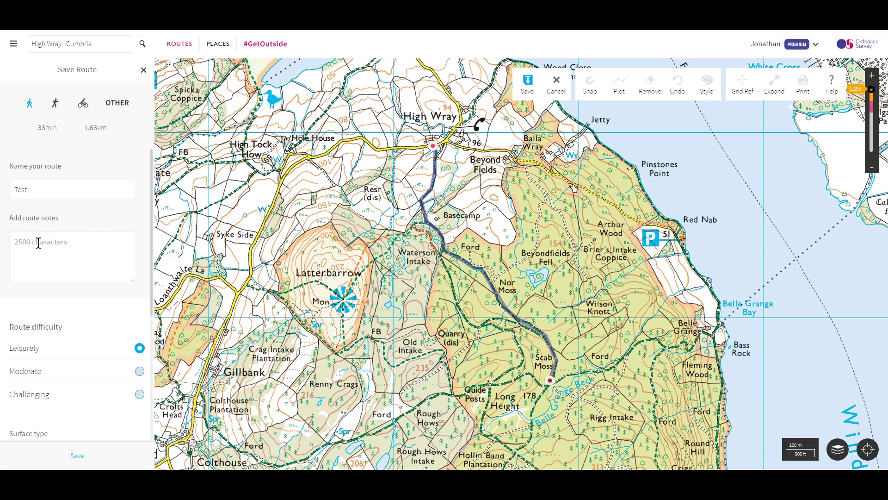
left_click(39, 242)
type("Notes")
- Tick Gravel, Dirt and Tarmac as the route's surface types
scroll(106, 365, "down", 4)
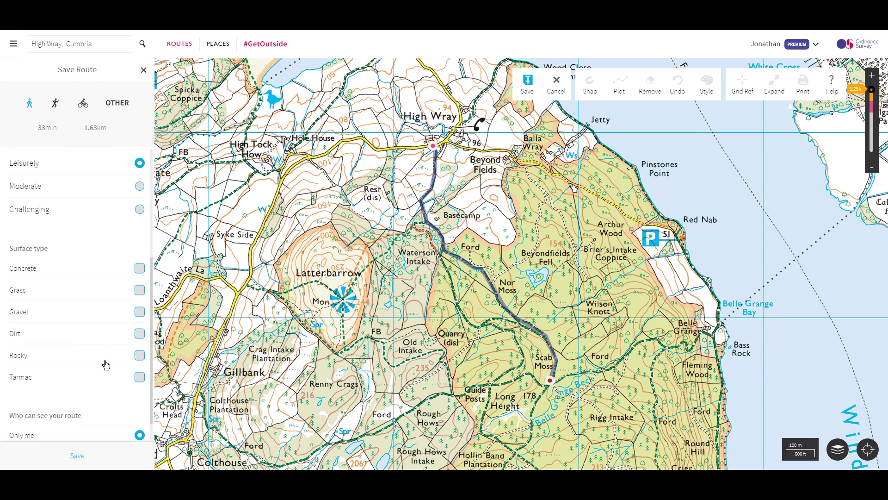
left_click(140, 311)
left_click(139, 333)
left_click(139, 377)
scroll(87, 365, "down", 1)
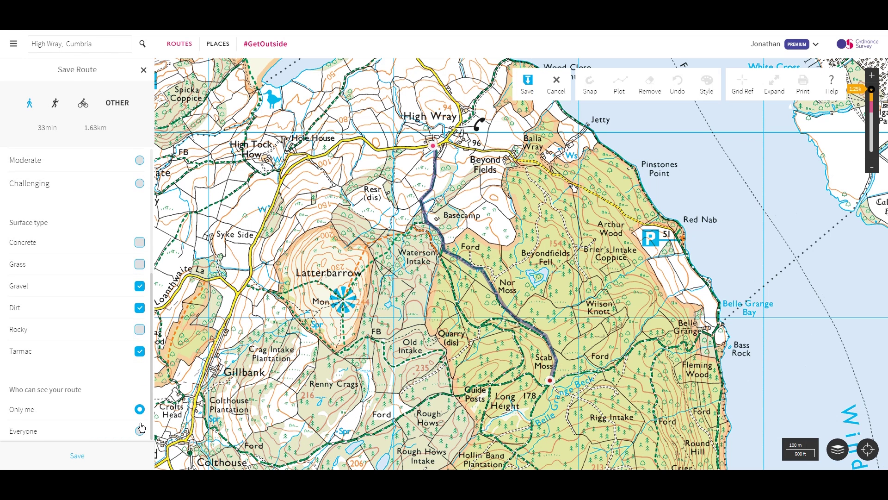
- Save the Test route to My Routes and close its Route Details panel
left_click(84, 455)
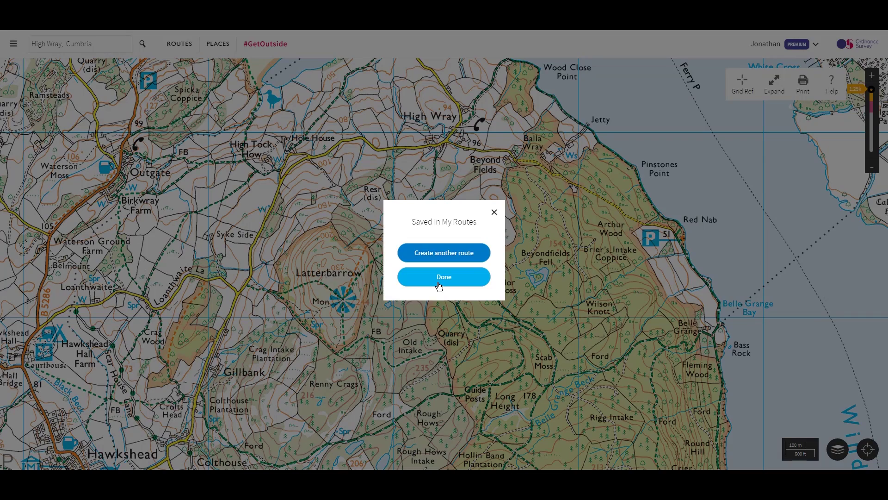
left_click(439, 277)
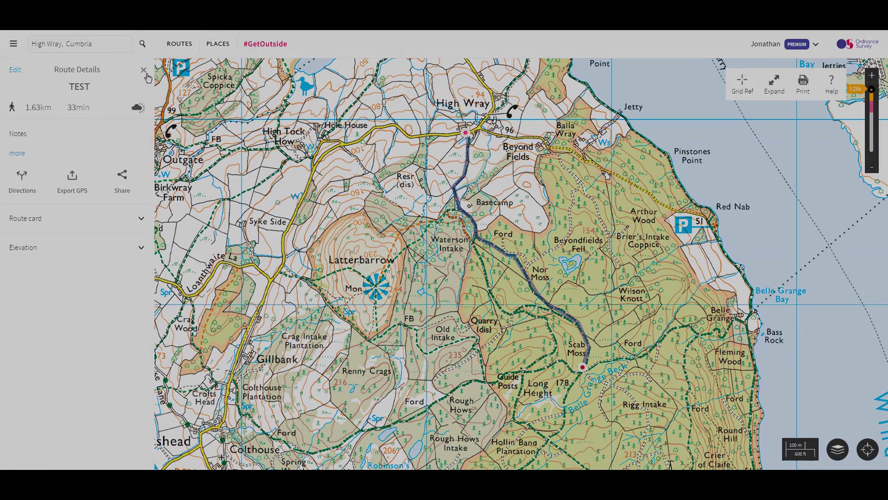
left_click(143, 71)
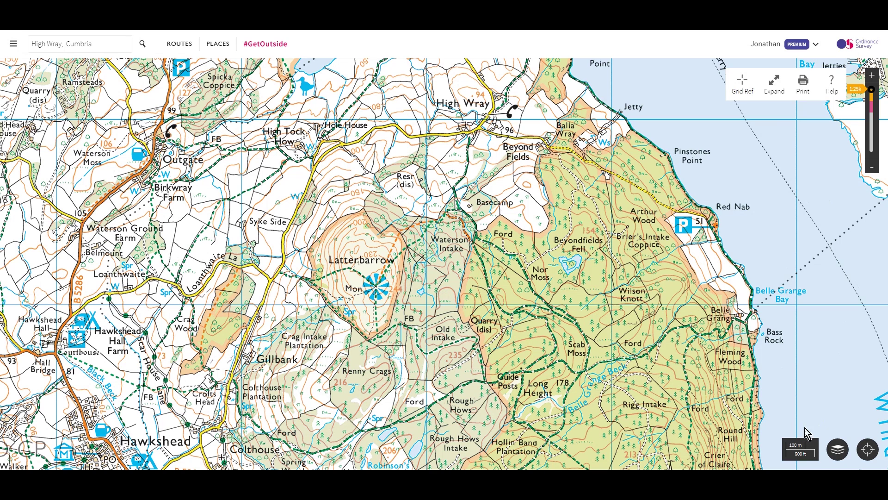
- Switch to National Park pathways mapping and zoom out to show England and Wales
left_click(839, 450)
left_click(809, 403)
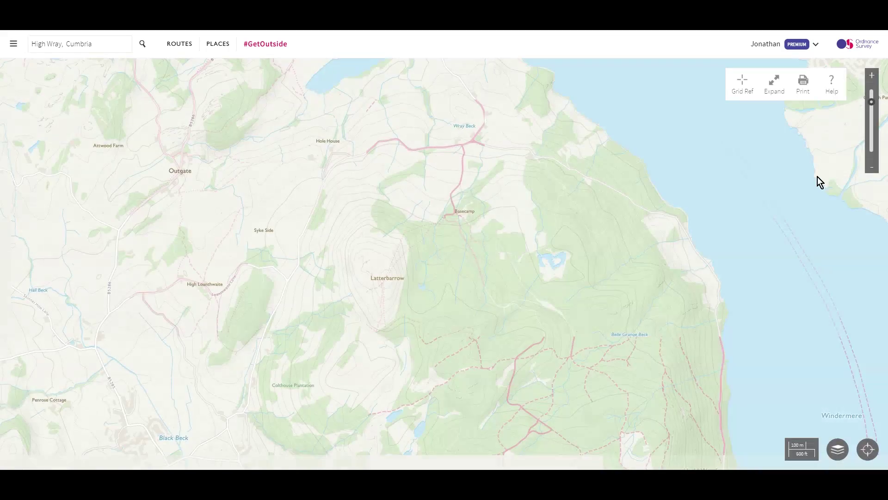
left_click(871, 147)
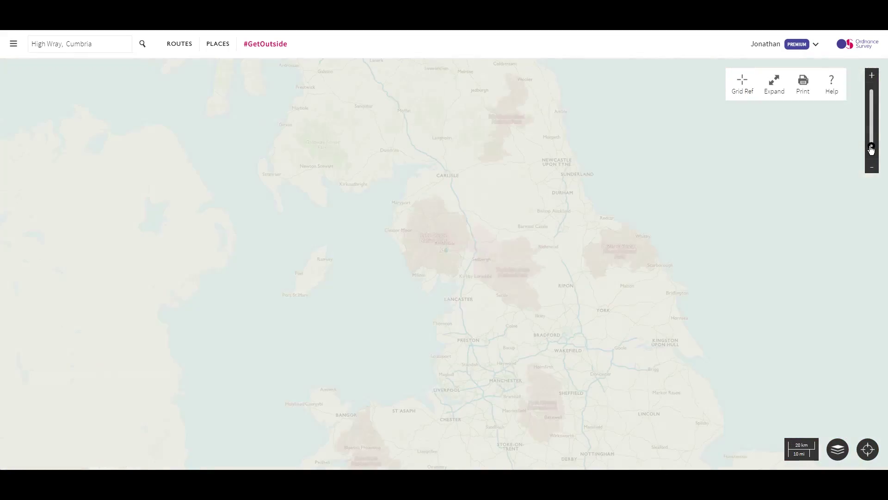
left_click_drag(576, 352, 571, 208)
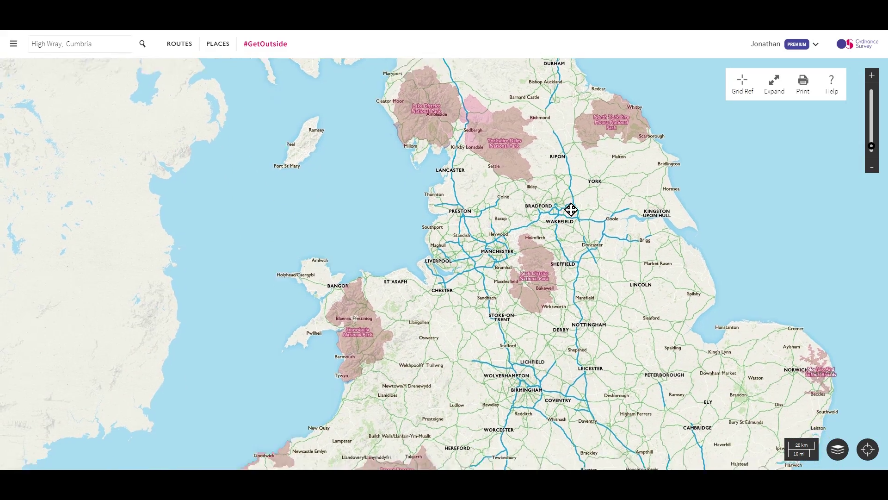
scroll(569, 165, "up", 1)
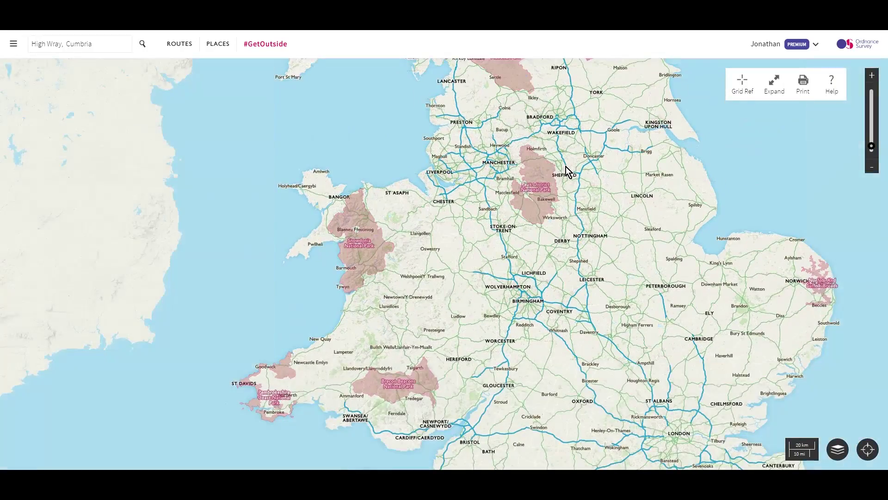
left_click_drag(103, 44, 92, 45)
- Search 'gr' to jump to Grasmere, Cumbria, remove the dropped pin, and open Routes options
left_click(124, 44)
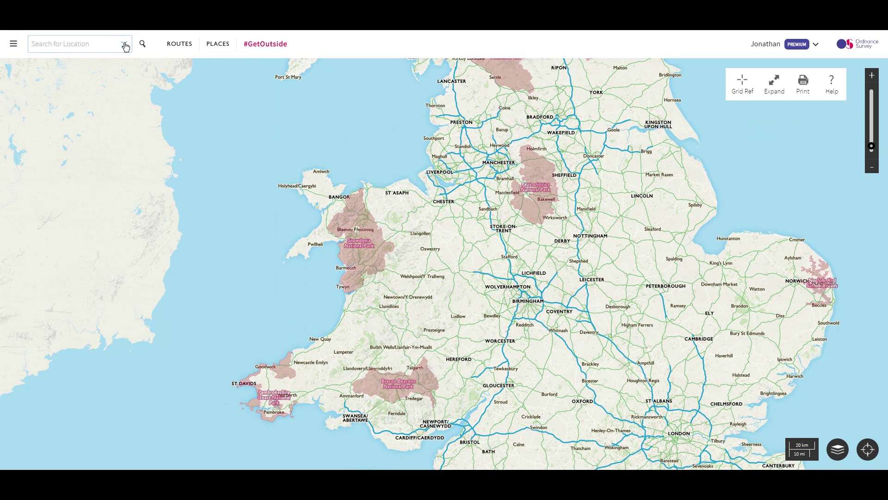
type("gr")
key("Return")
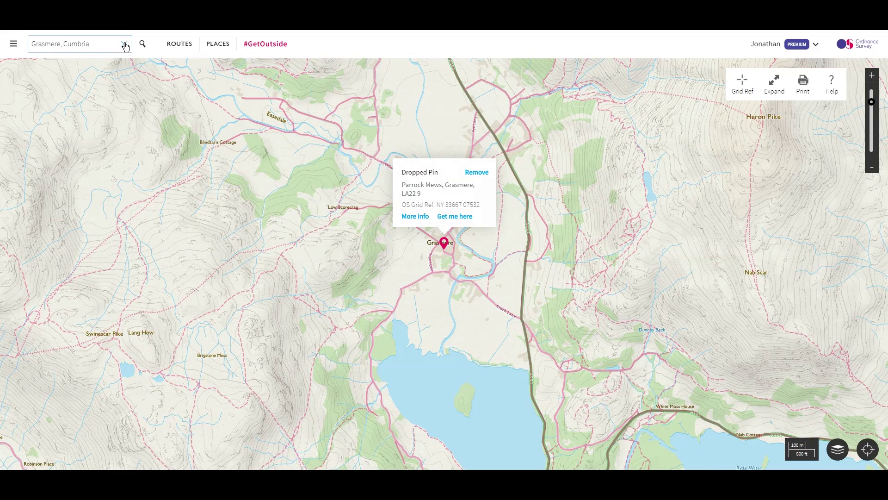
left_click(481, 173)
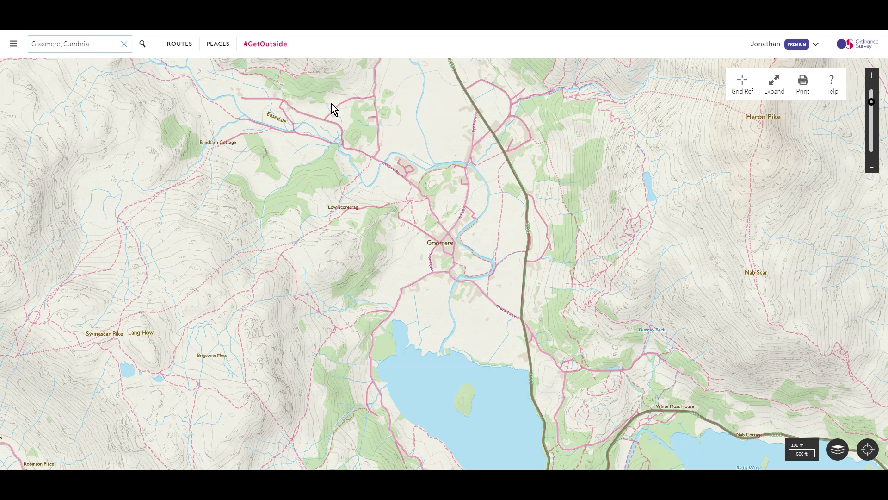
left_click(184, 50)
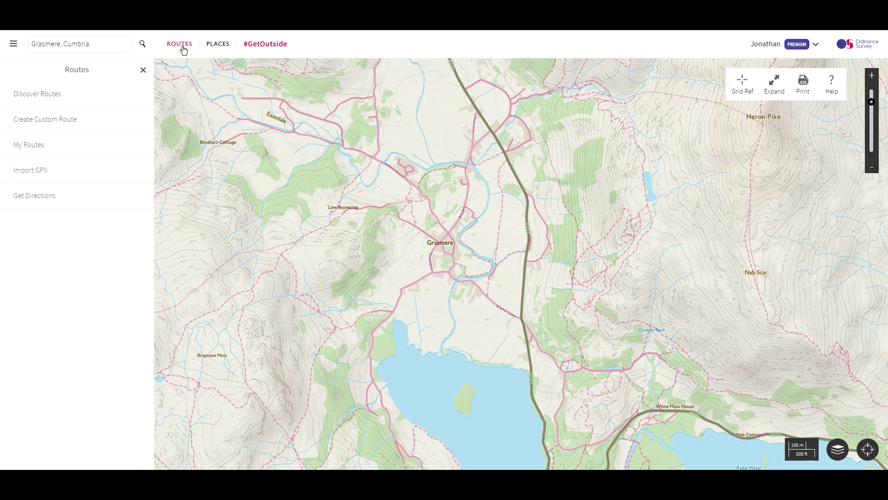
- Create a custom route with its first point in Grasmere village at 69.10 m
left_click(74, 122)
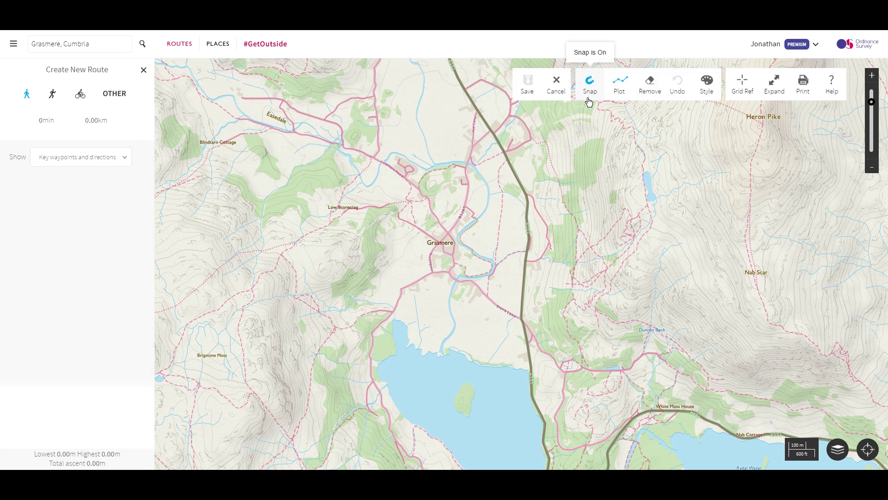
left_click(439, 244)
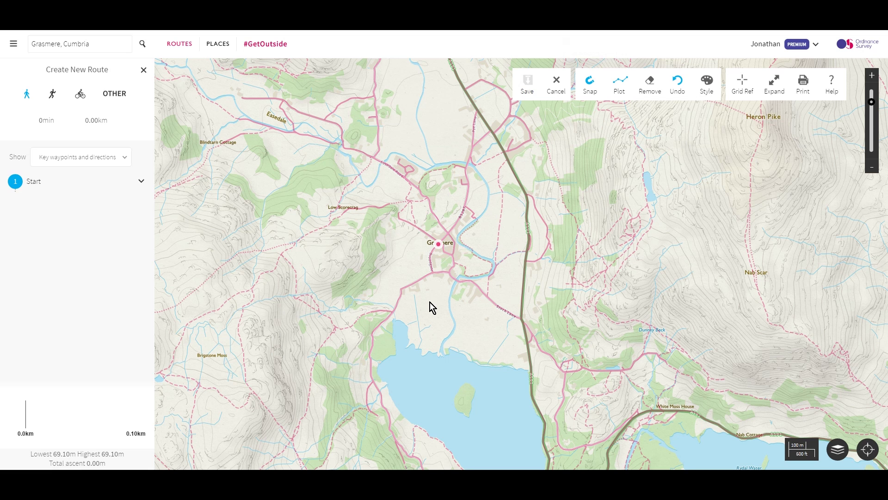
- Extend the route over the hills west of the lake to a finish near Rydal Water
left_click_drag(426, 317, 456, 155)
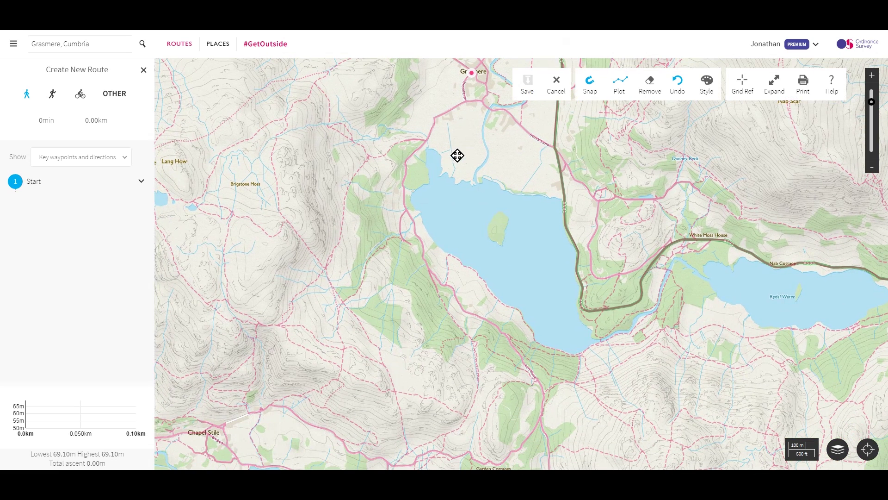
left_click(281, 325)
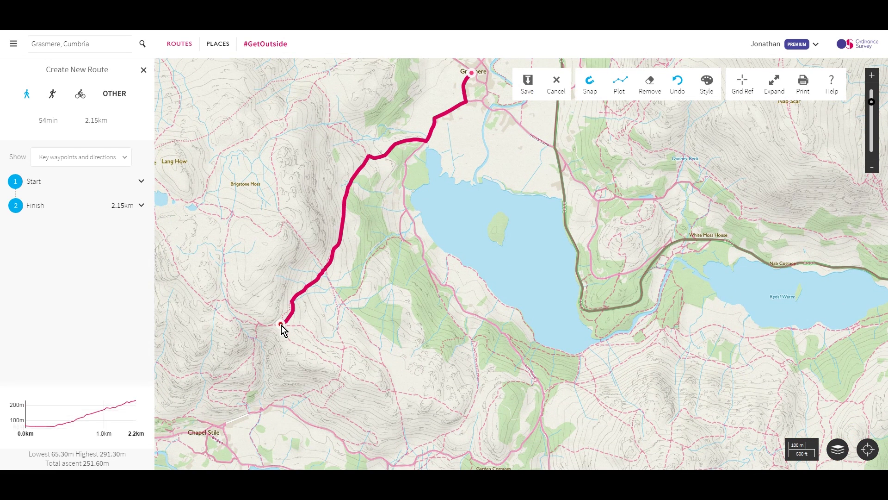
left_click(672, 274)
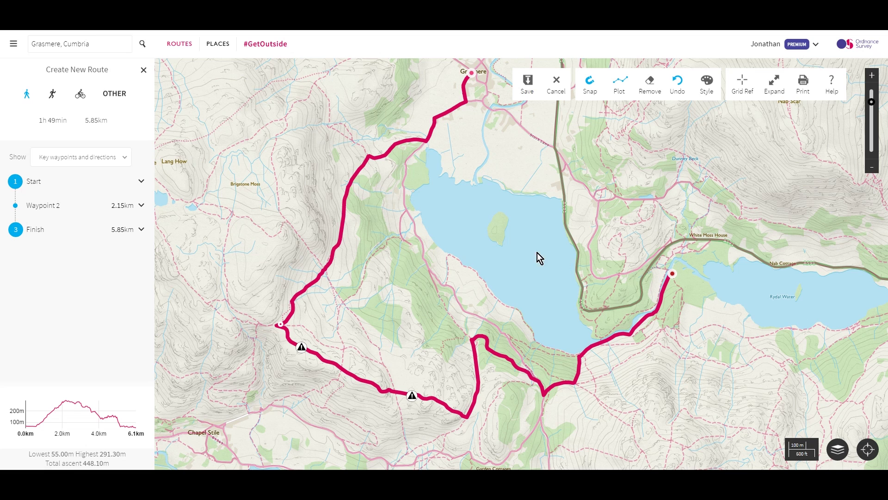
- Add a waypoint on the first leg and pull it toward the lake's west shore
left_click(344, 214)
left_click_drag(343, 213, 387, 245)
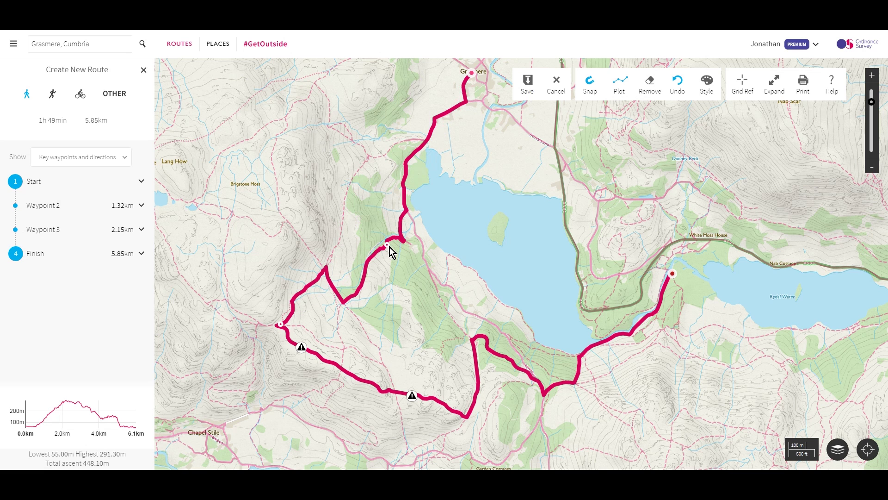
left_click_drag(587, 252, 456, 253)
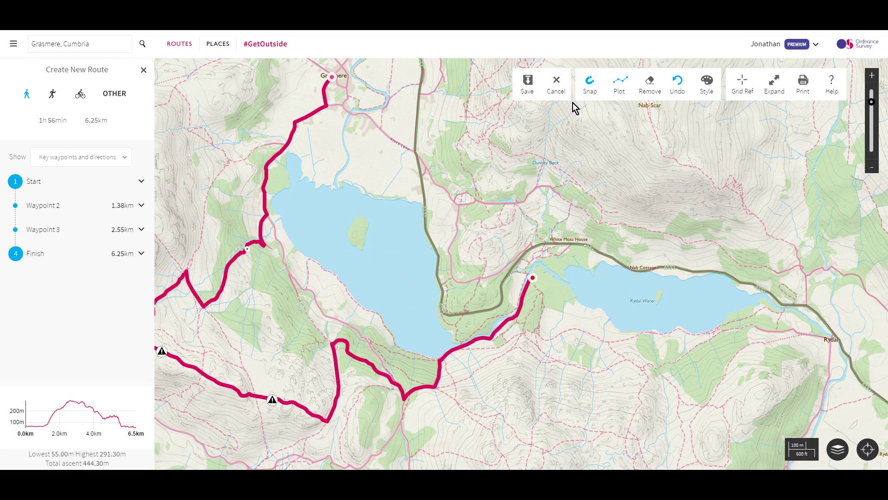
- With Snap off, draw straight legs north and north-west from Rydal Water
left_click(591, 89)
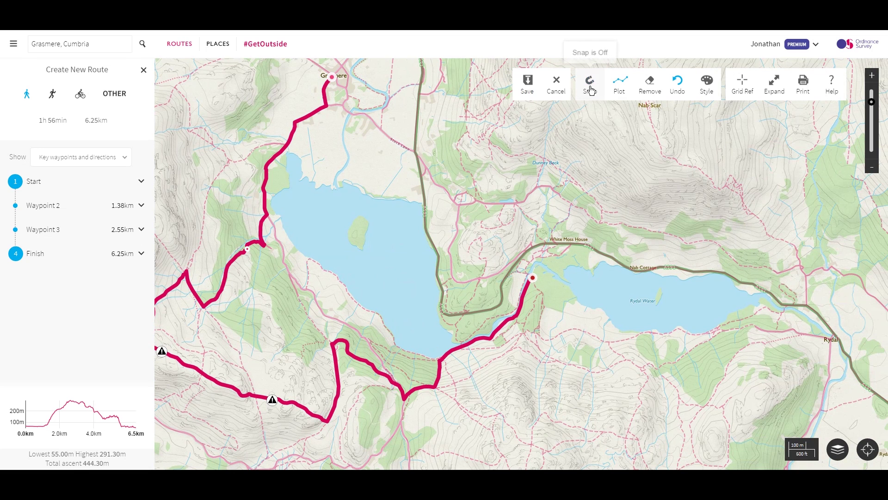
left_click(518, 270)
left_click(500, 252)
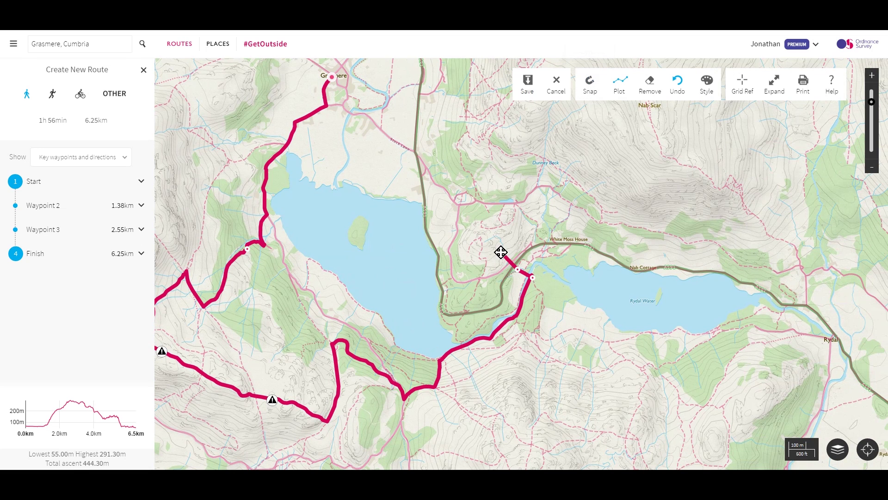
left_click(491, 224)
left_click(488, 211)
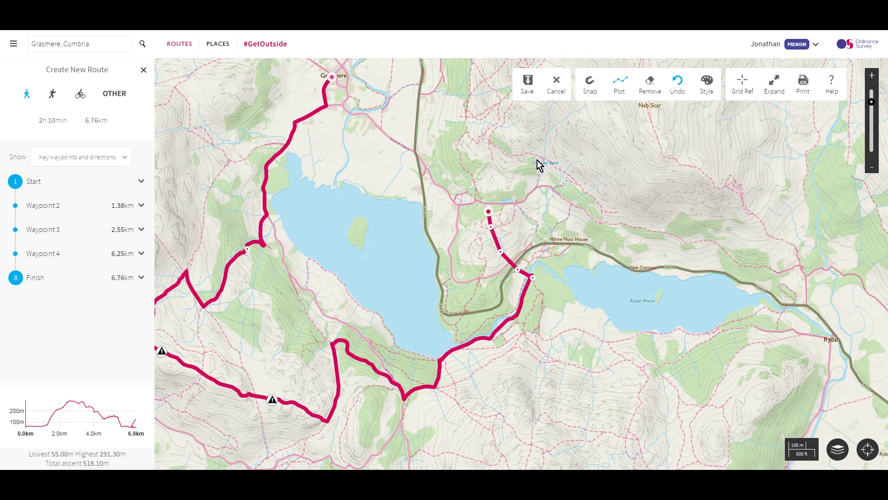
- With Snap back on, route back to Grasmere to close the 8.09 km loop and check its warning
left_click(588, 89)
left_click(482, 203)
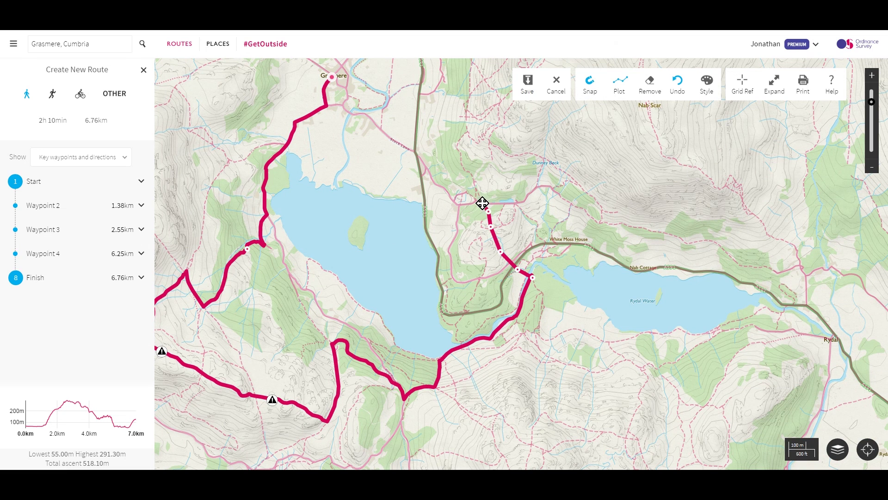
left_click(341, 87)
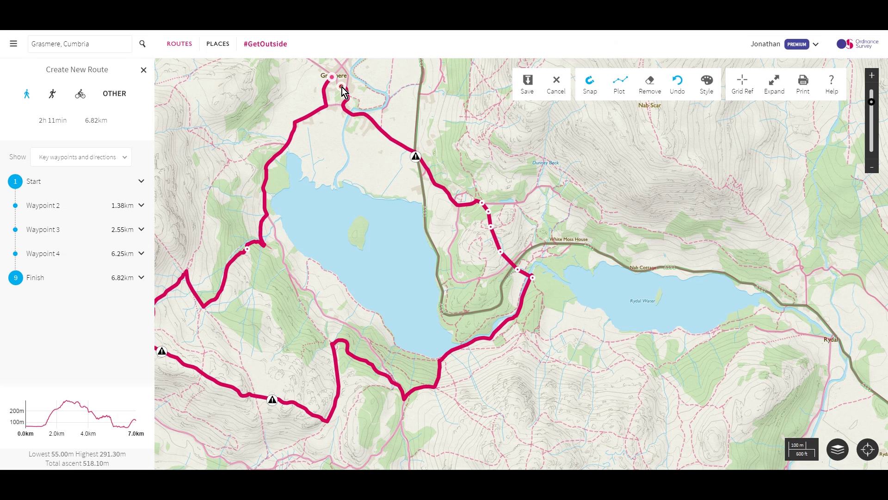
left_click(416, 158)
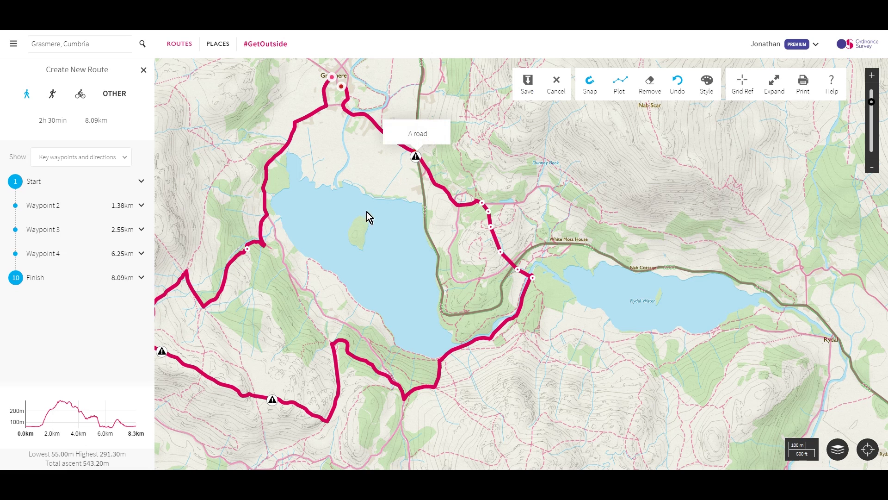
left_click_drag(350, 239, 426, 179)
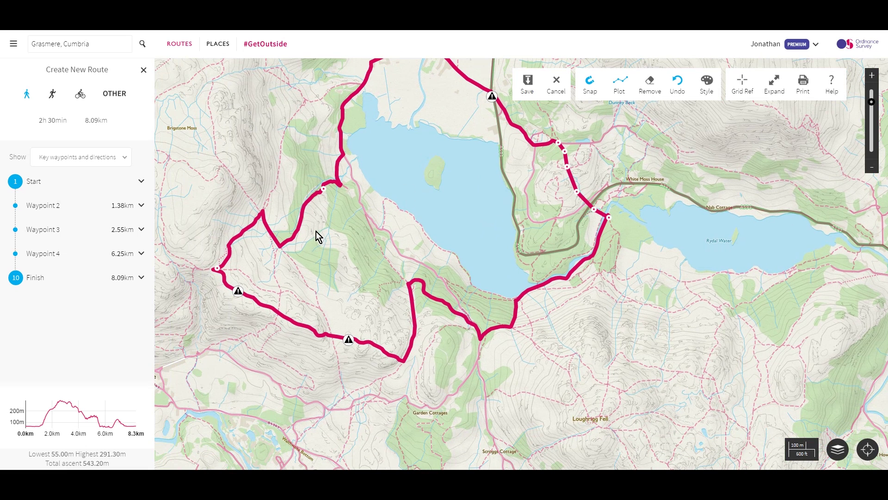
- Check the Marsh warning on the southern stretch, then bring up the account options
left_click(238, 291)
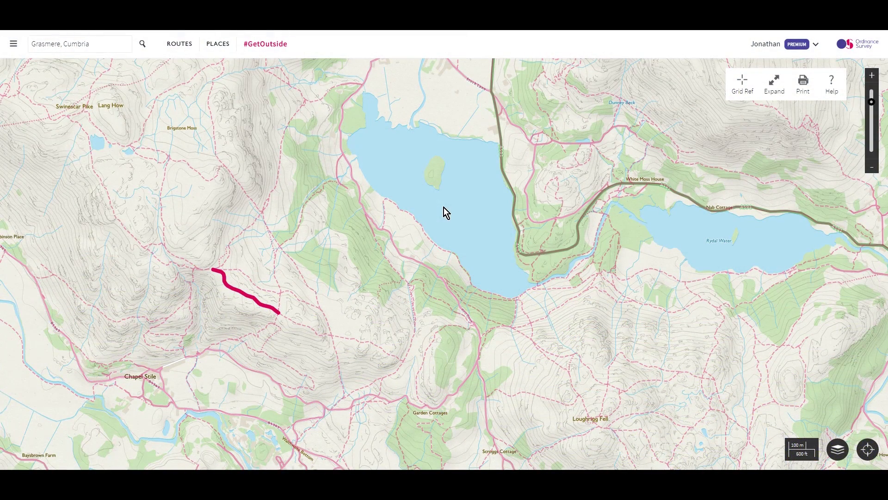
left_click(777, 48)
- Save Preferences with metric units and Standard + OS Leisure Maps as the initial map type
left_click(753, 134)
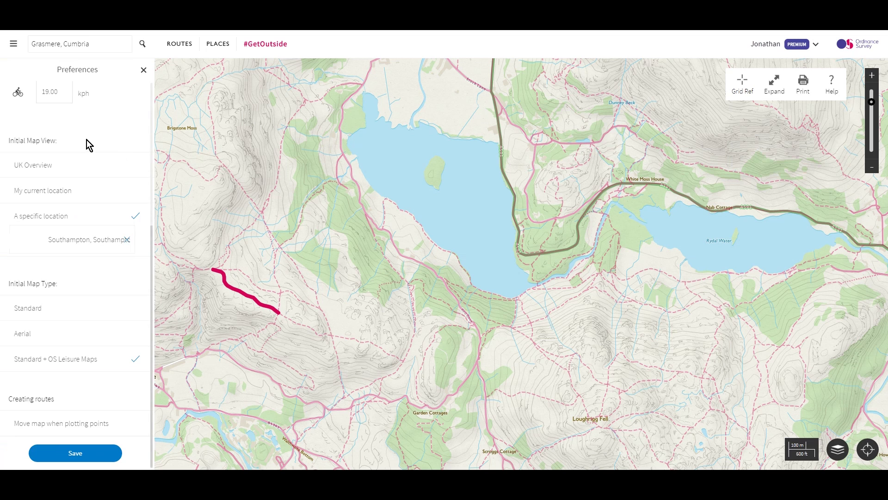
scroll(87, 139, "up", 5)
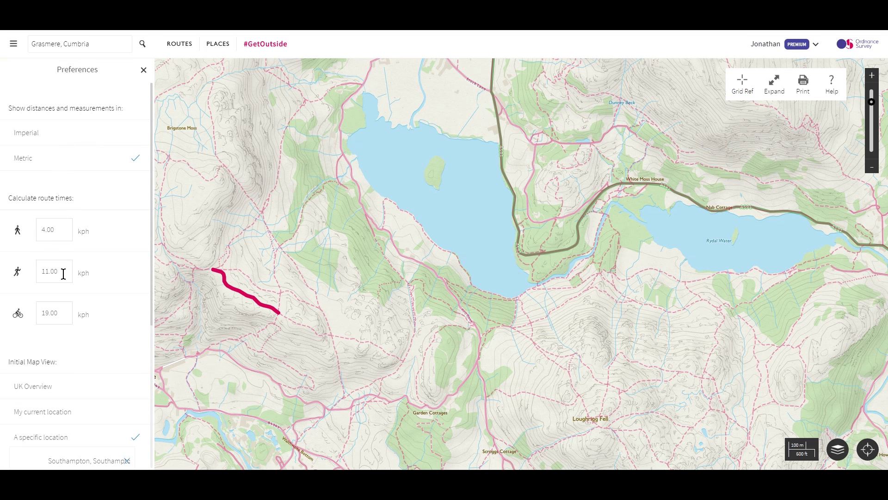
scroll(86, 327, "down", 5)
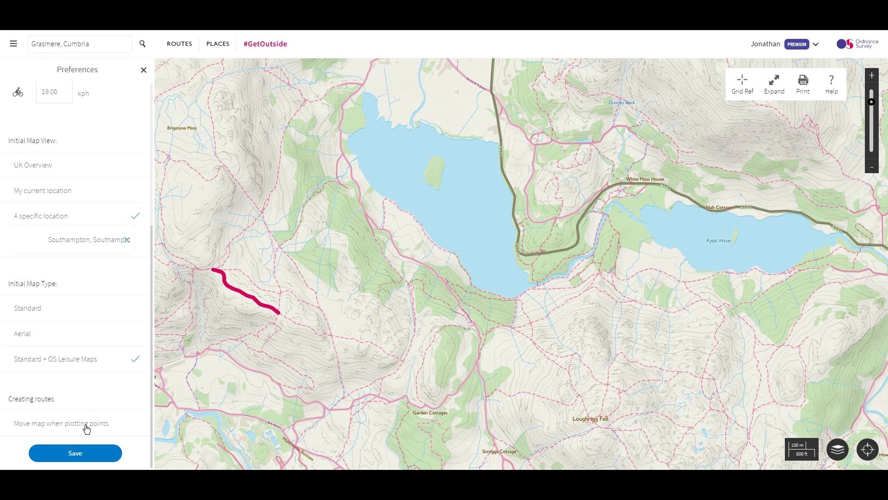
left_click(76, 455)
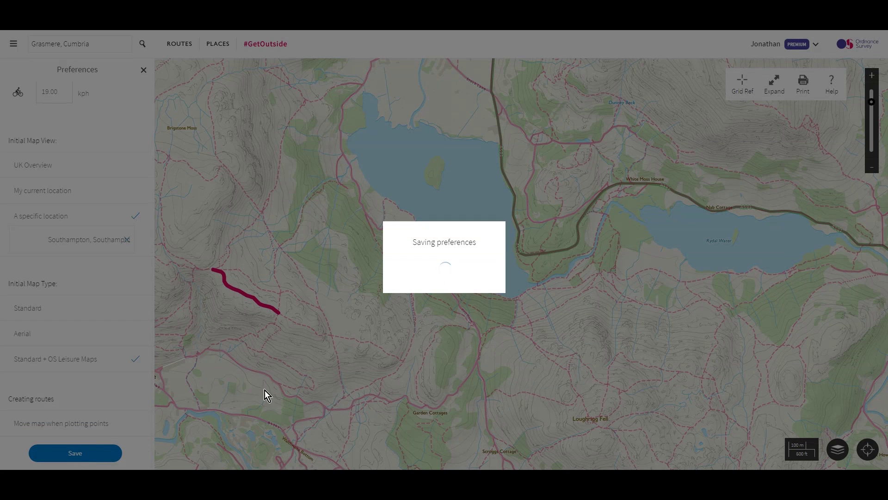